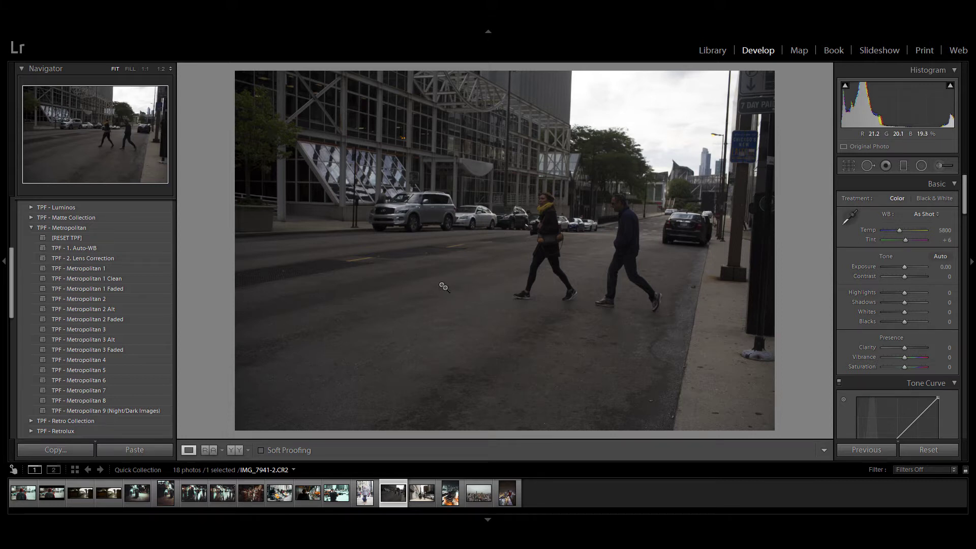
# Apply the TPF Auto-WB and Lens Correction presets to the street photo and raise Exposure to +1.19
pyautogui.click(94, 255)
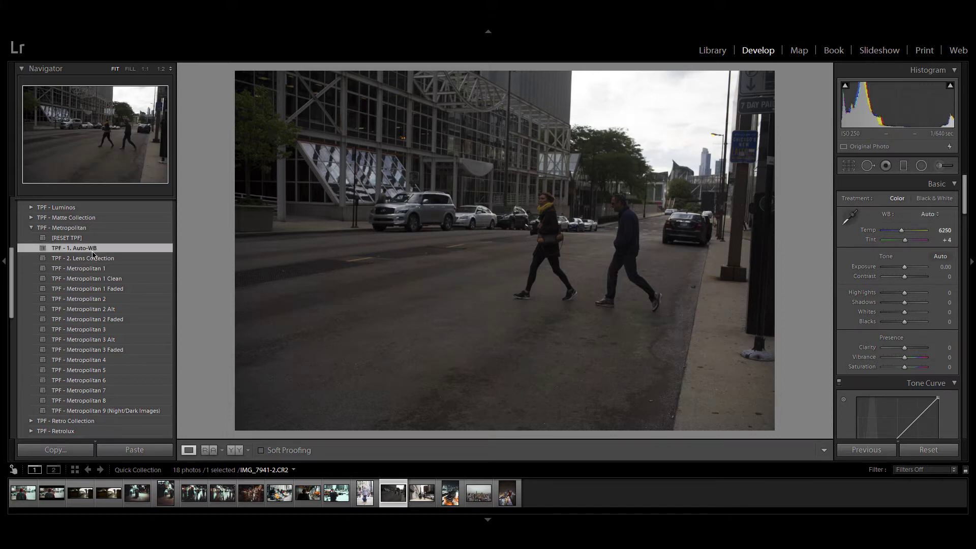
pyautogui.click(93, 261)
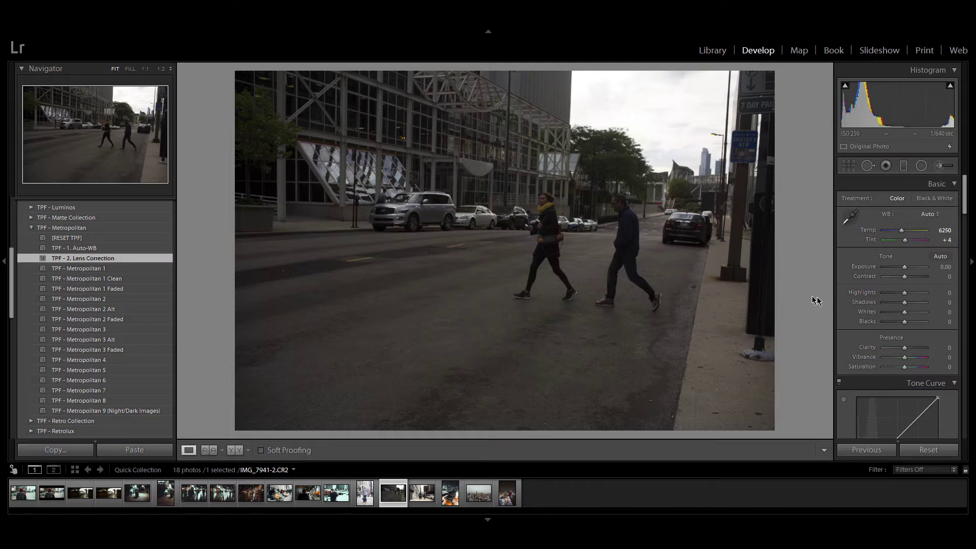
pyautogui.moveTo(904, 270); pyautogui.dragTo(910, 271)
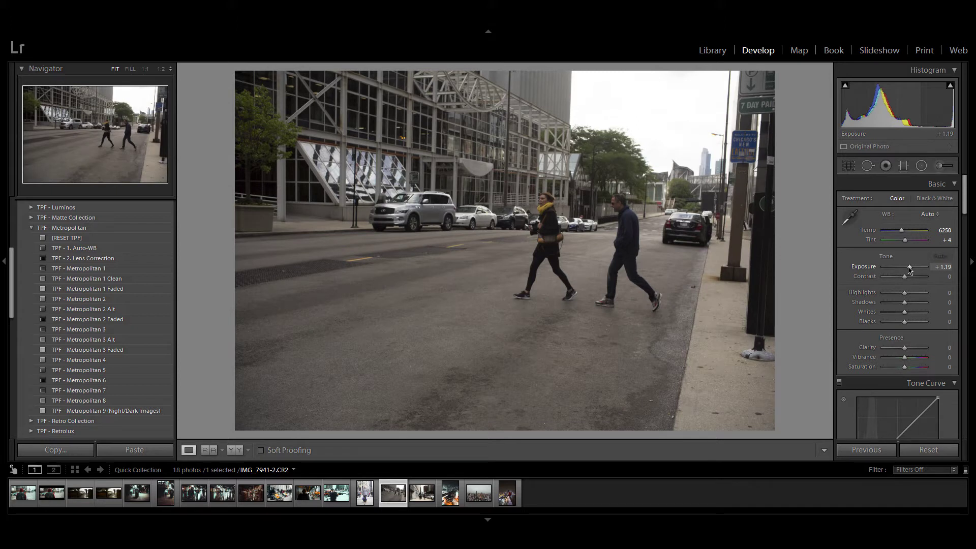
# Preview TPF Metropolitan 1 through 7 on the street photo, then reapply Metropolitan 1
pyautogui.click(116, 270)
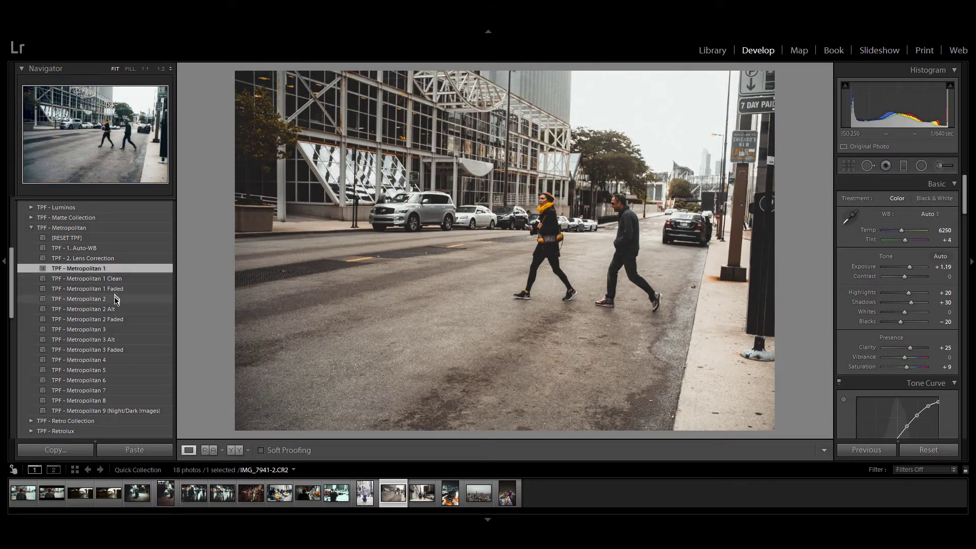
pyautogui.click(116, 299)
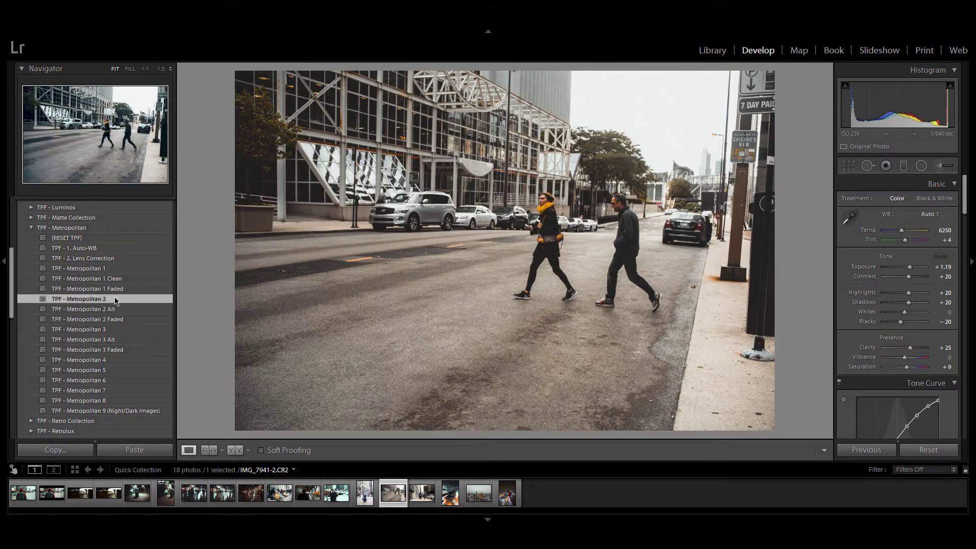
pyautogui.click(119, 330)
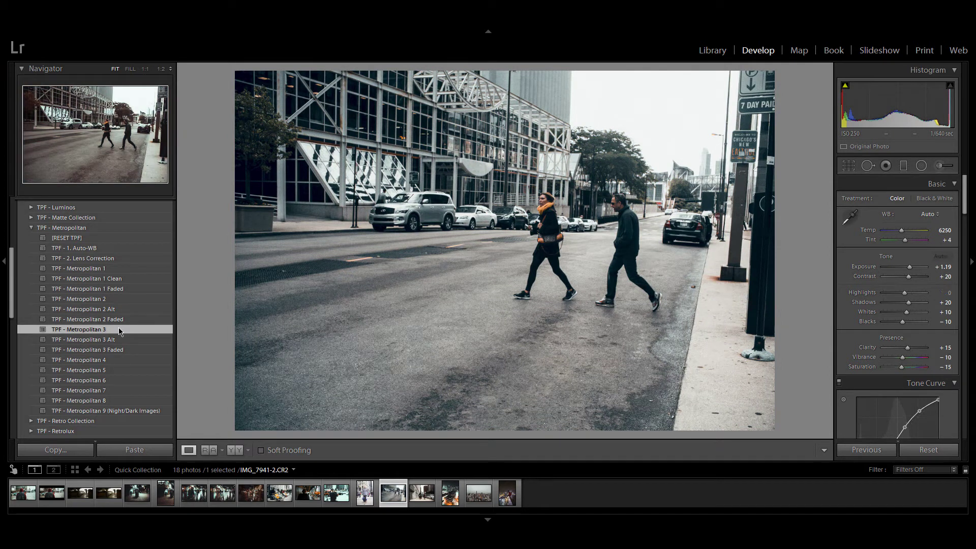
pyautogui.click(118, 360)
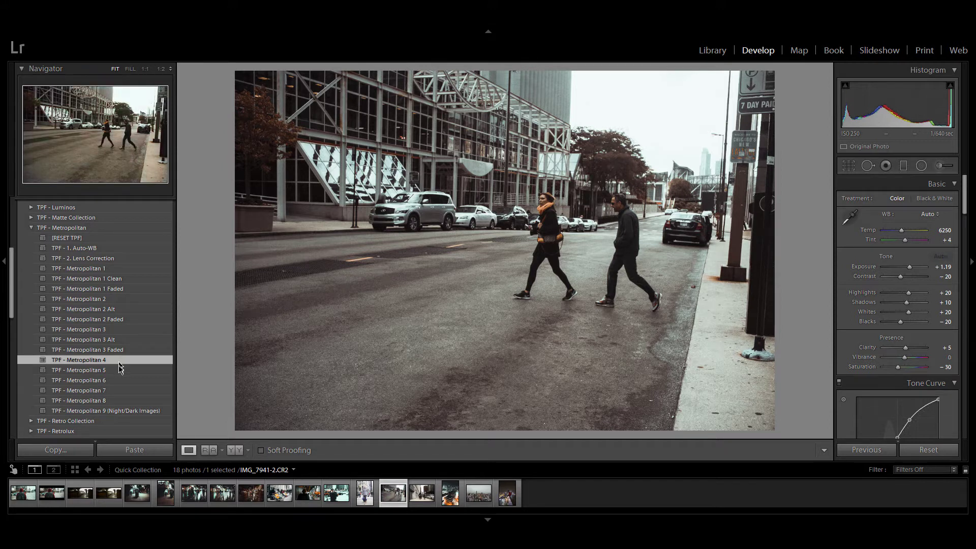
pyautogui.click(120, 369)
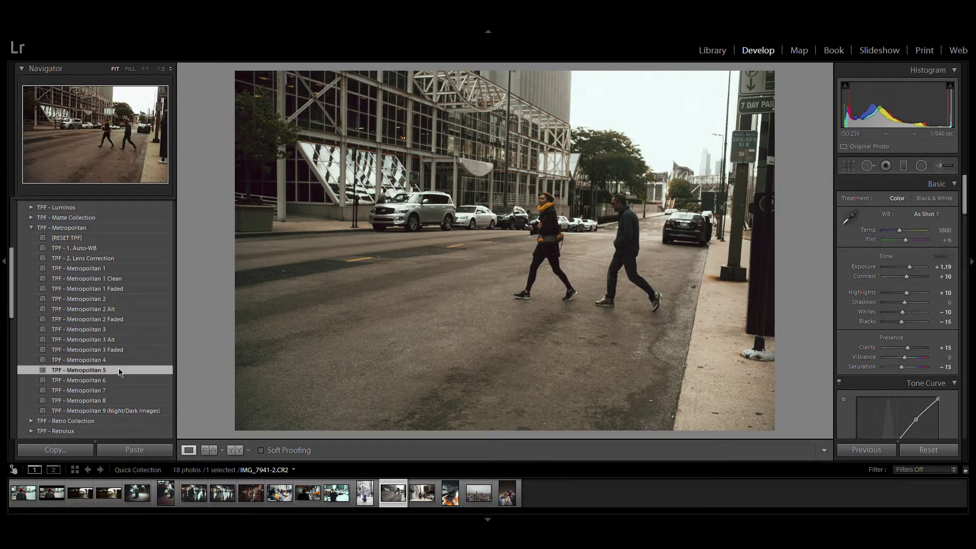
pyautogui.click(120, 381)
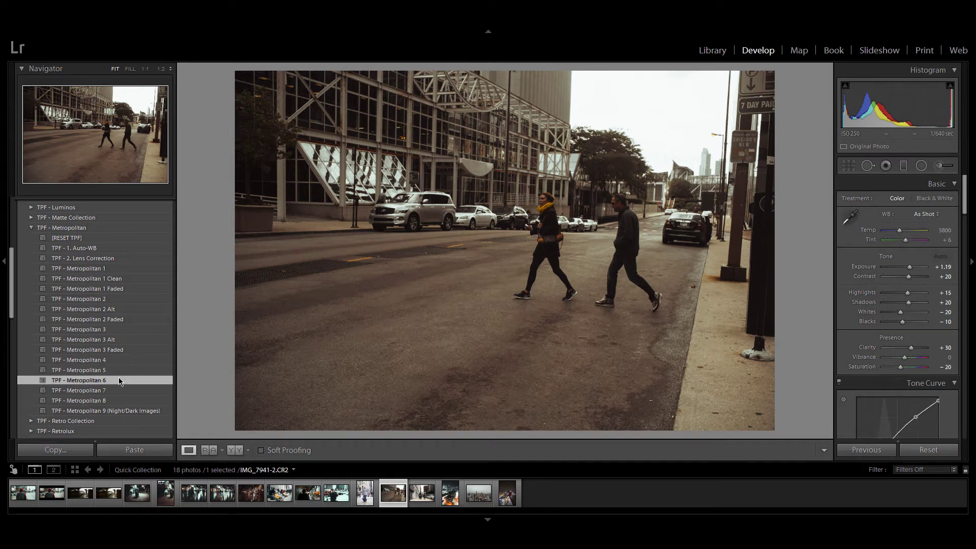
pyautogui.click(120, 392)
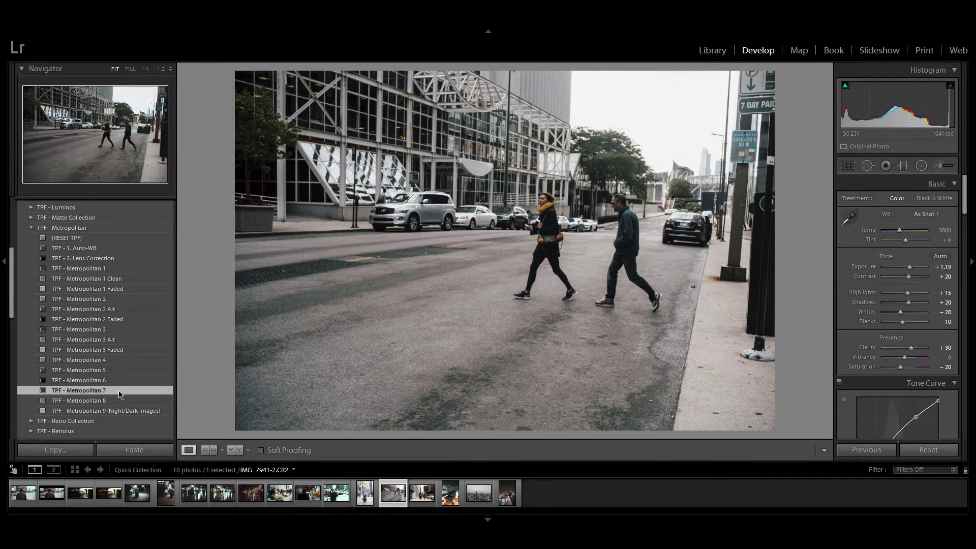
pyautogui.click(99, 270)
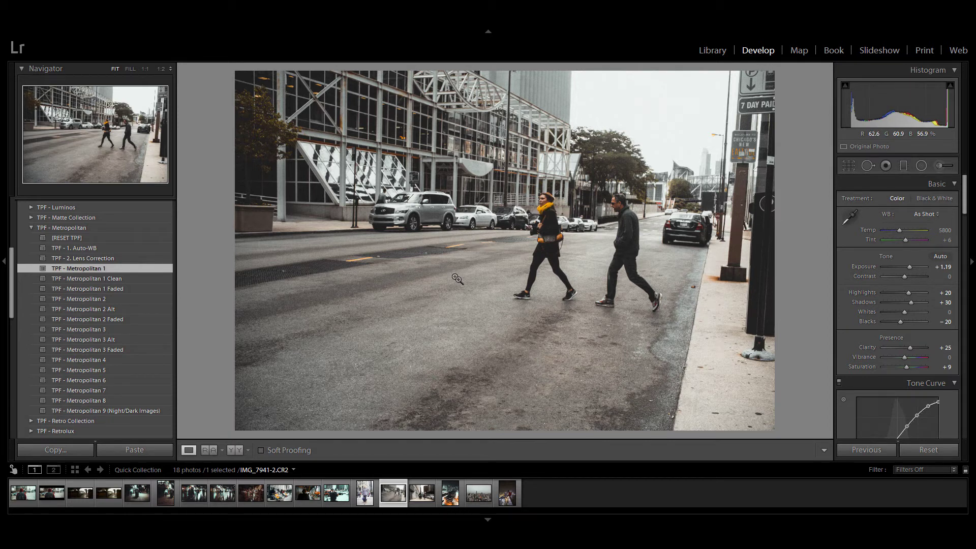
# Preview Metropolitan 1 Clean, 1 Faded, 2, 2 Alt, 2 Faded and 3, setting Exposure to +1.30
pyautogui.click(146, 279)
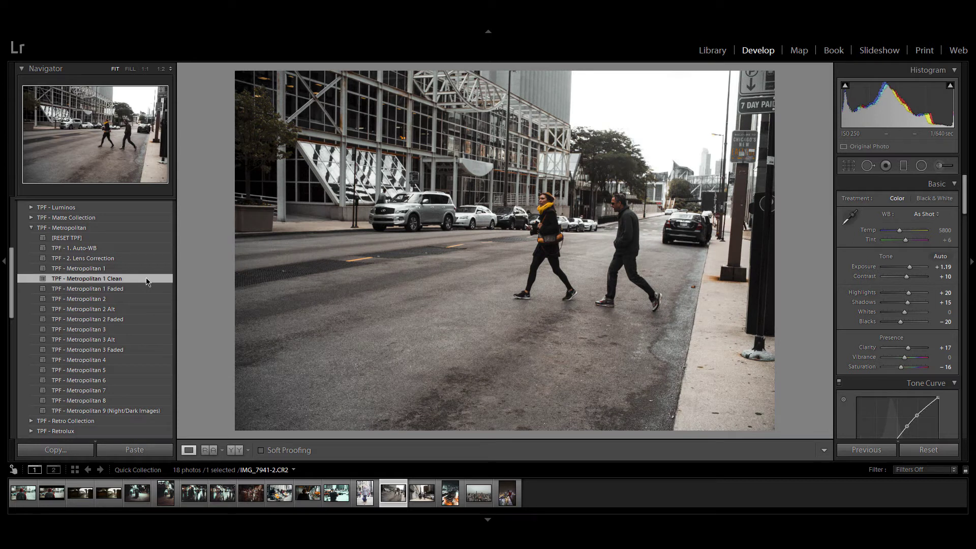
pyautogui.click(146, 287)
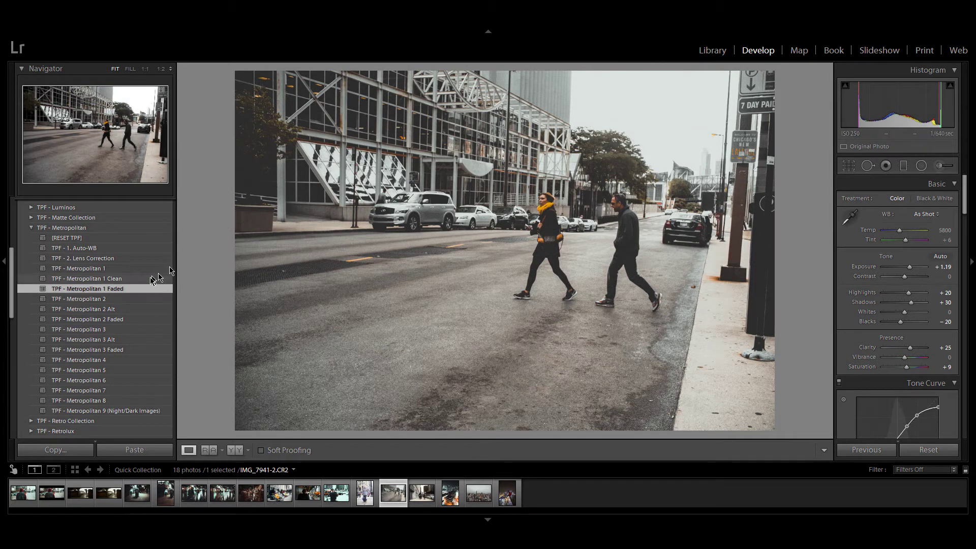
pyautogui.click(111, 301)
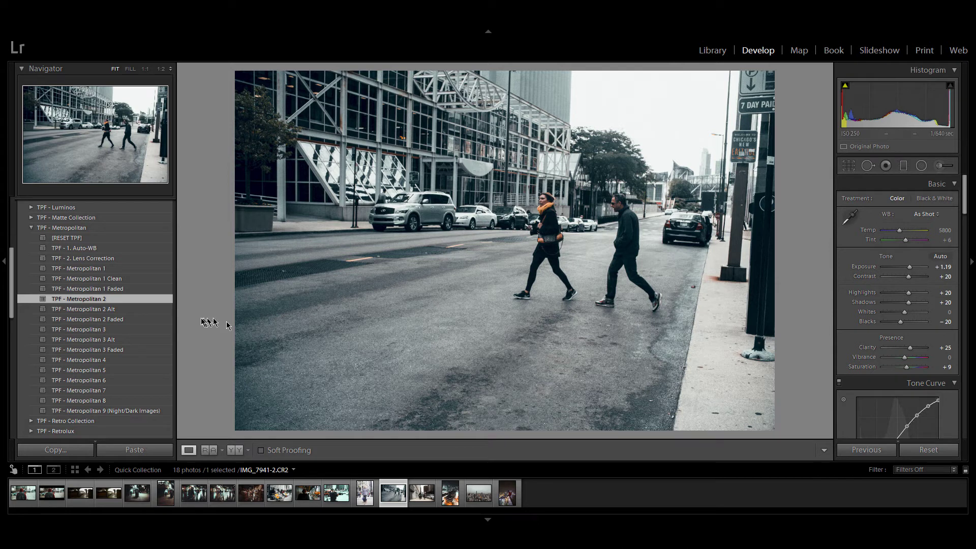
pyautogui.click(133, 309)
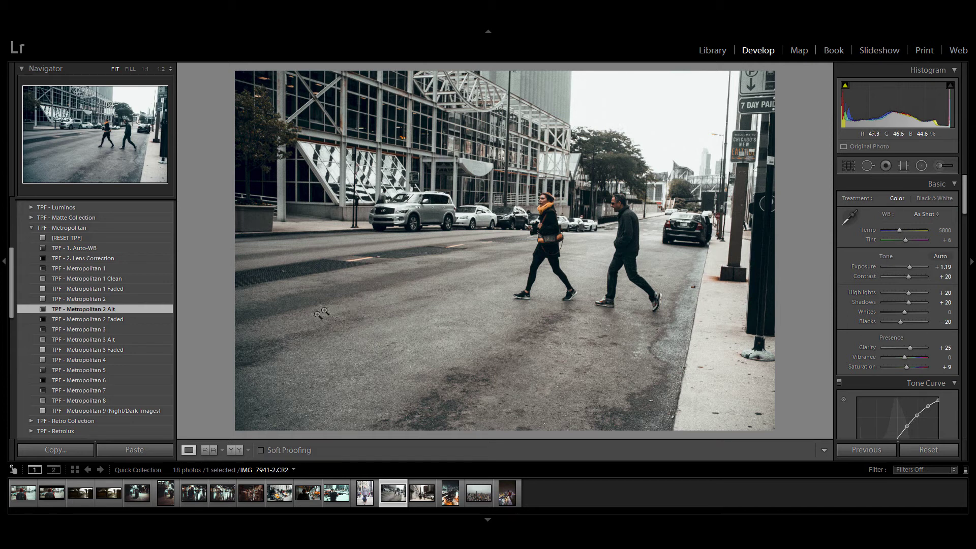
pyautogui.click(142, 320)
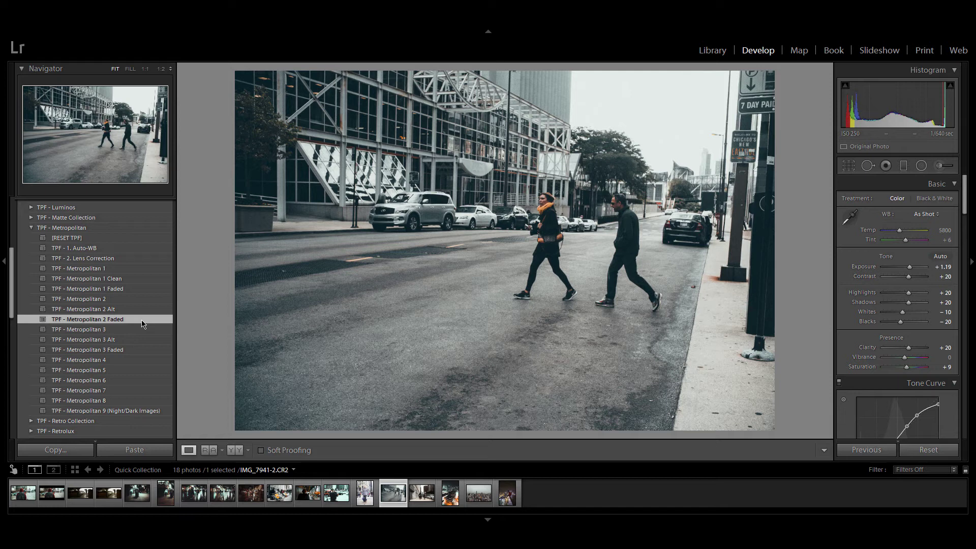
pyautogui.click(141, 330)
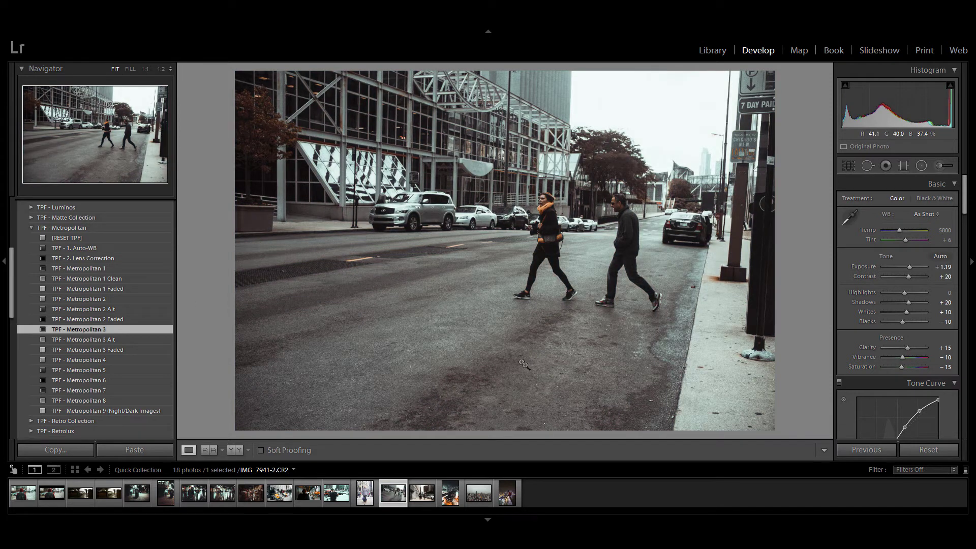
pyautogui.click(944, 266)
pyautogui.write('1.3')
pyautogui.press('Return')
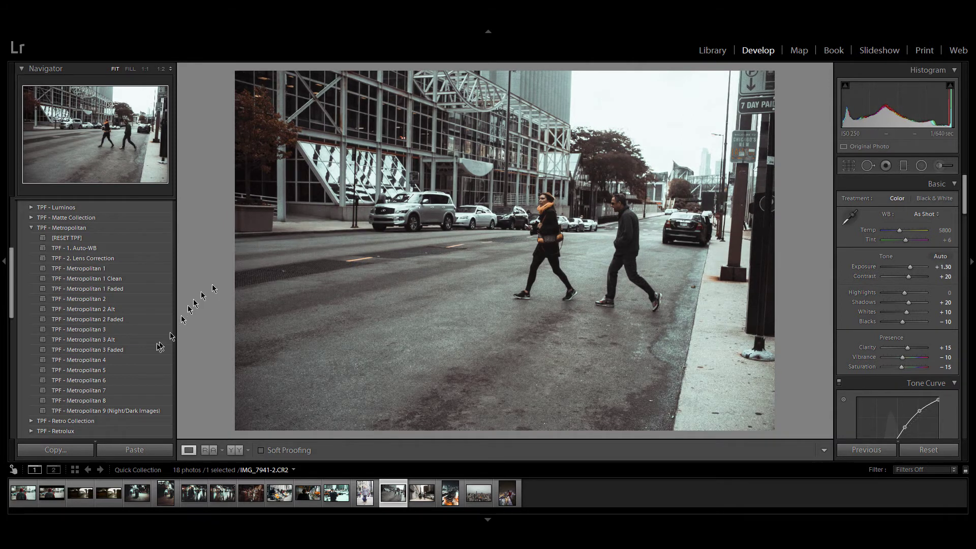
# Preview Metropolitan 5 through 8, then apply Metropolitan 2 to the street photo
pyautogui.click(123, 370)
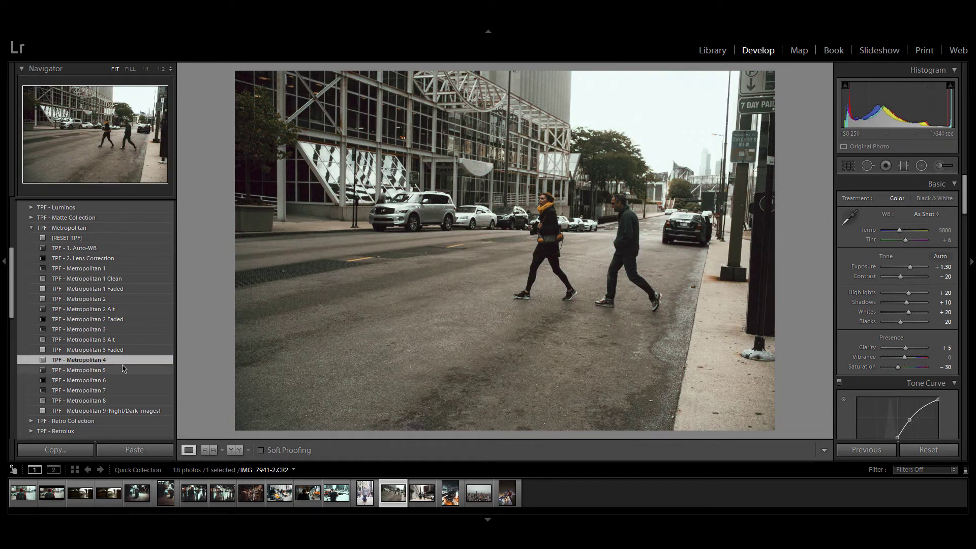
pyautogui.click(123, 382)
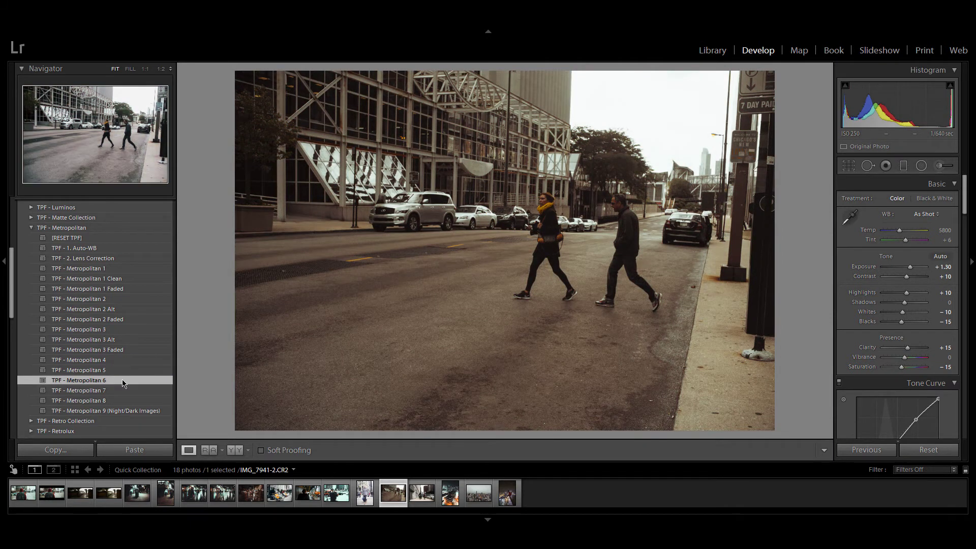
pyautogui.click(123, 391)
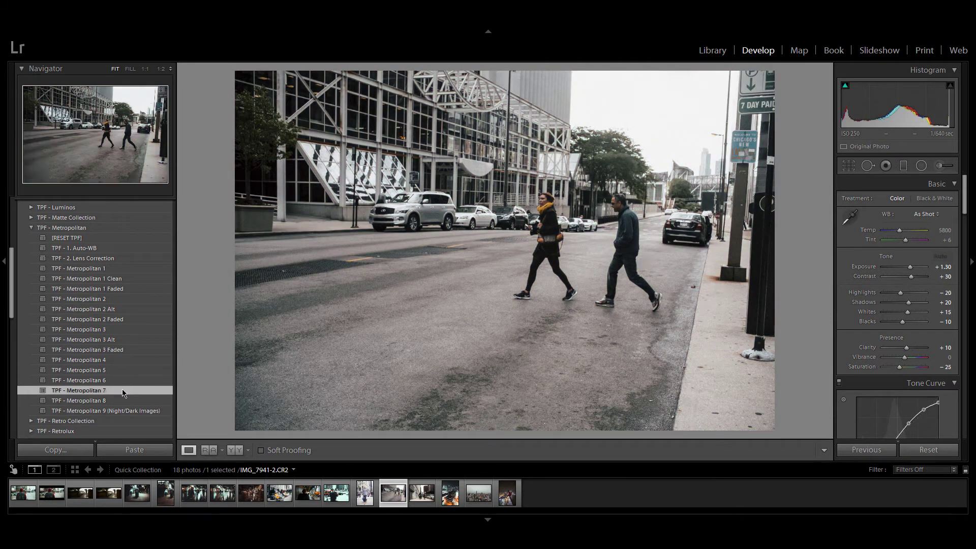
pyautogui.click(122, 402)
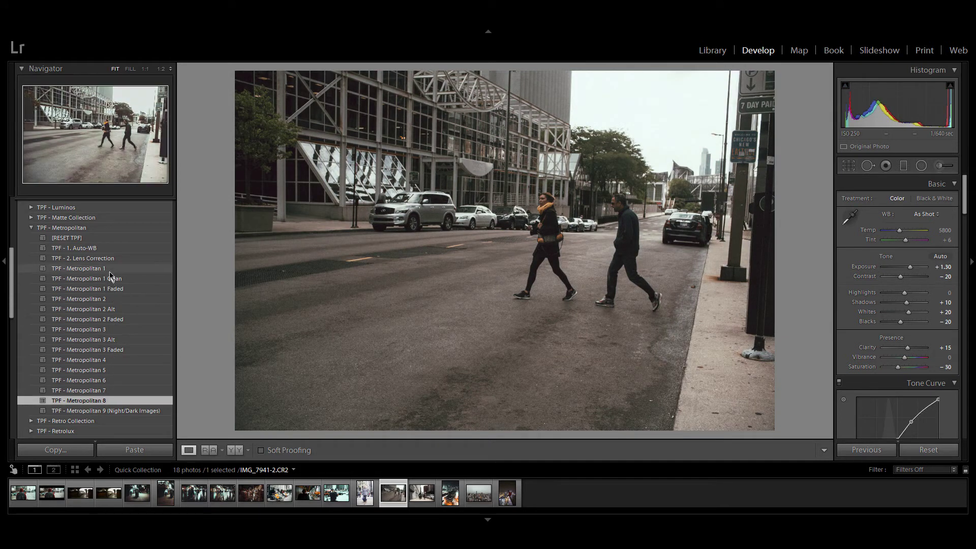
pyautogui.click(107, 300)
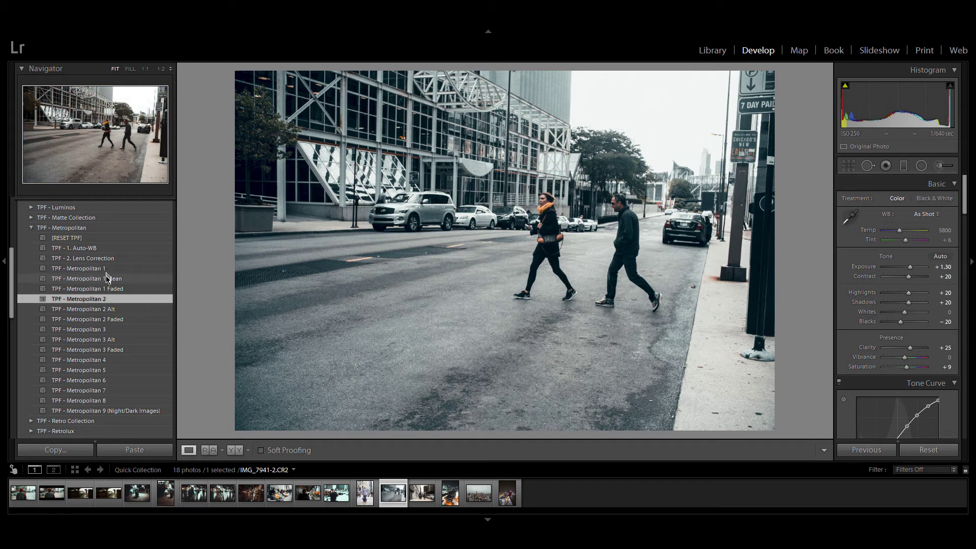
# Apply Metropolitan 1 Clean, cool Temp to 5333 and brighten Exposure to +1.67
pyautogui.click(108, 280)
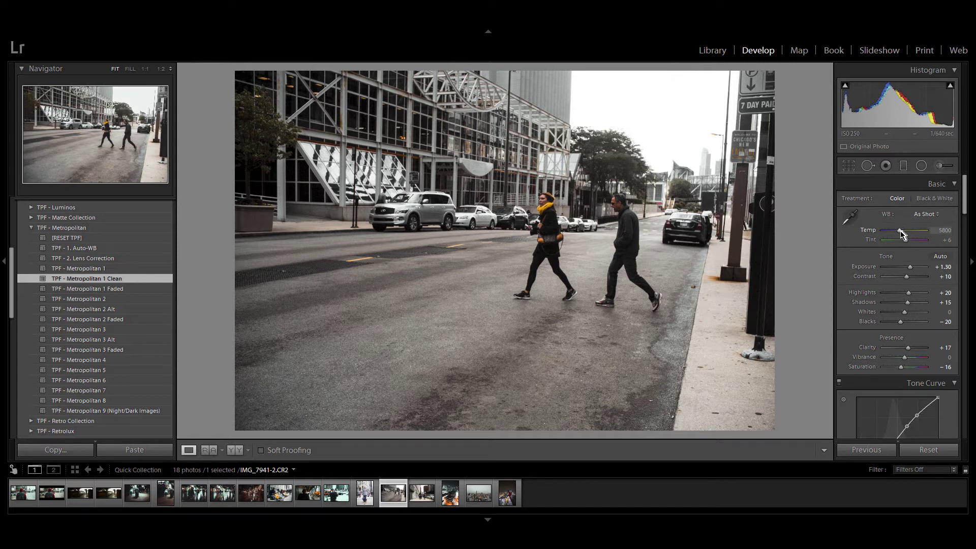
pyautogui.moveTo(900, 234); pyautogui.dragTo(899, 233)
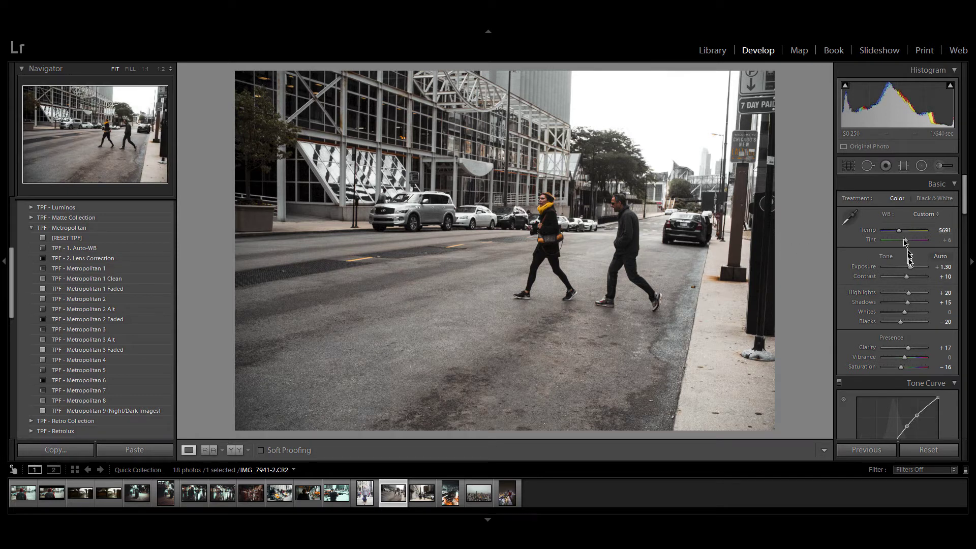
pyautogui.moveTo(913, 271); pyautogui.dragTo(914, 271)
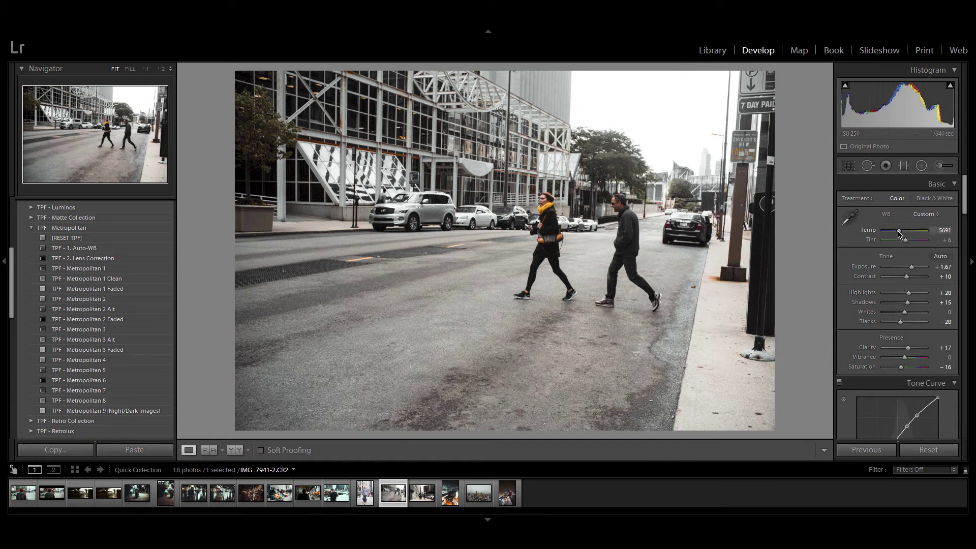
pyautogui.moveTo(899, 234); pyautogui.dragTo(898, 233)
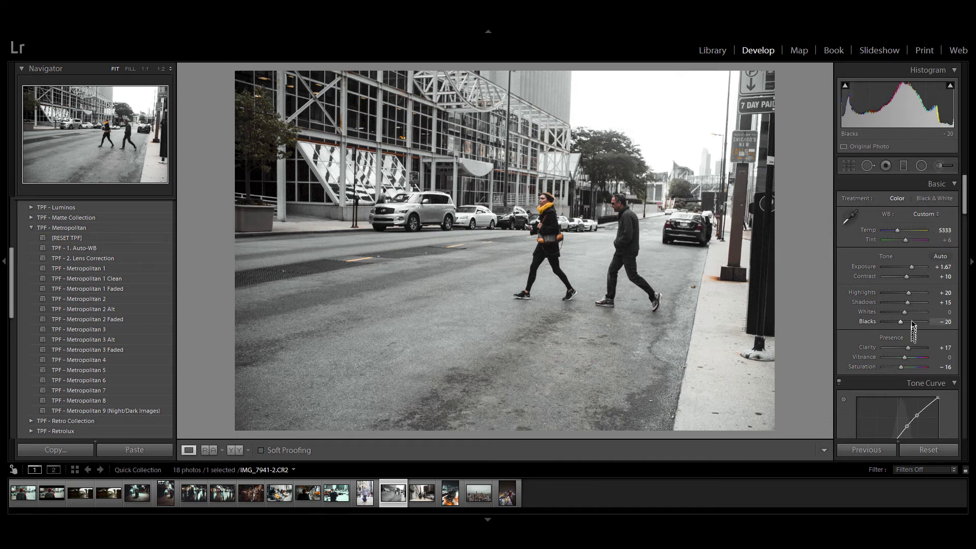
# Lift Shadows to +33 and add grain with Amount 48
pyautogui.moveTo(909, 303); pyautogui.dragTo(914, 307)
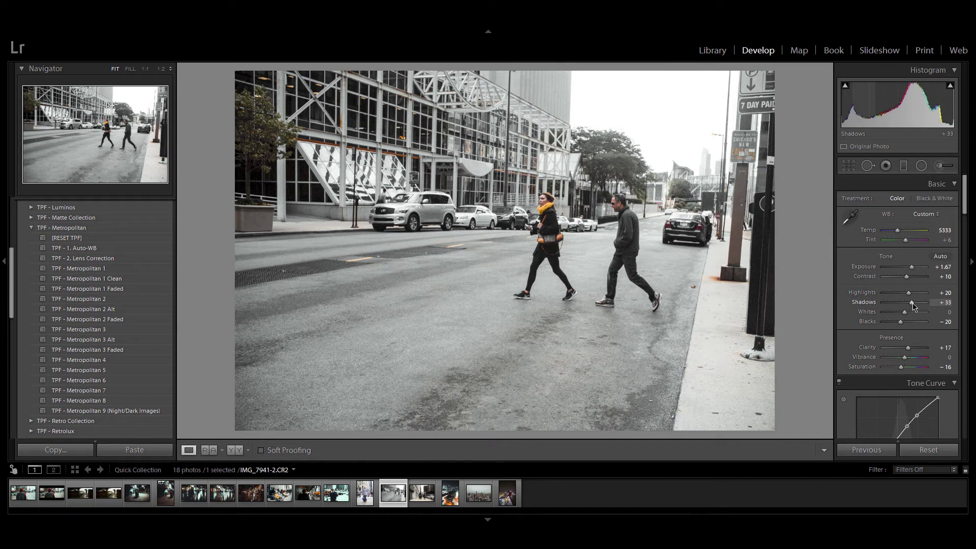
pyautogui.moveTo(969, 205); pyautogui.dragTo(969, 413)
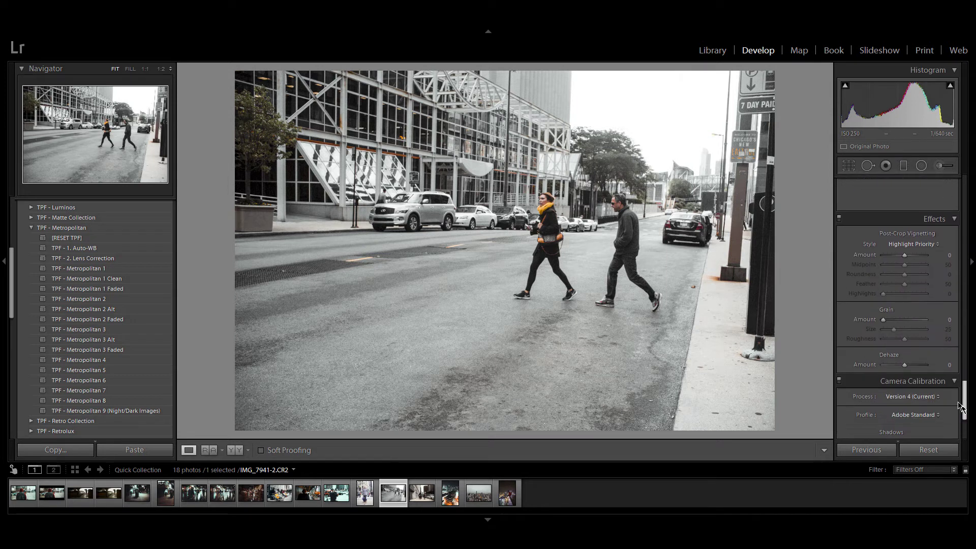
pyautogui.click(904, 320)
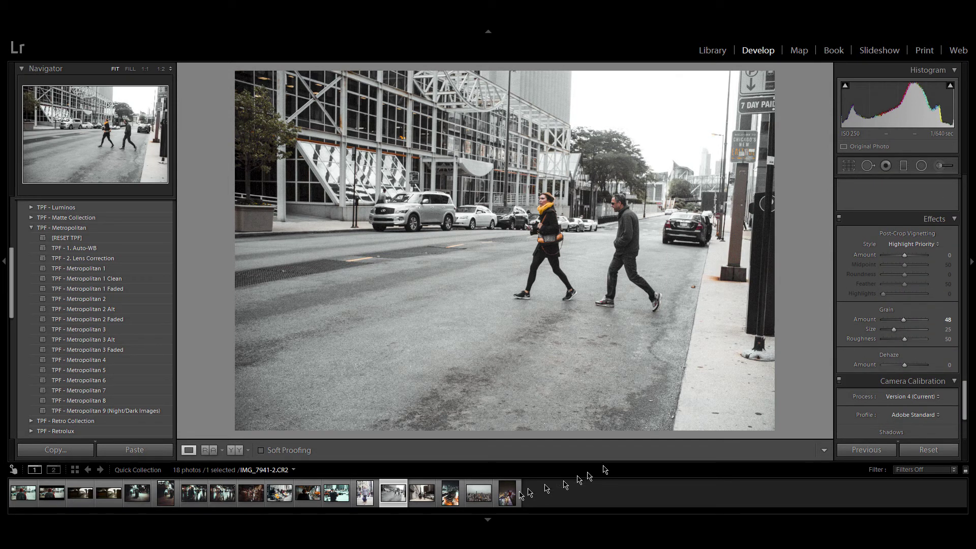
# Select the night rooftop photo 1.CR2 and apply the TPF Auto-WB and Lens Correction presets
pyautogui.click(506, 501)
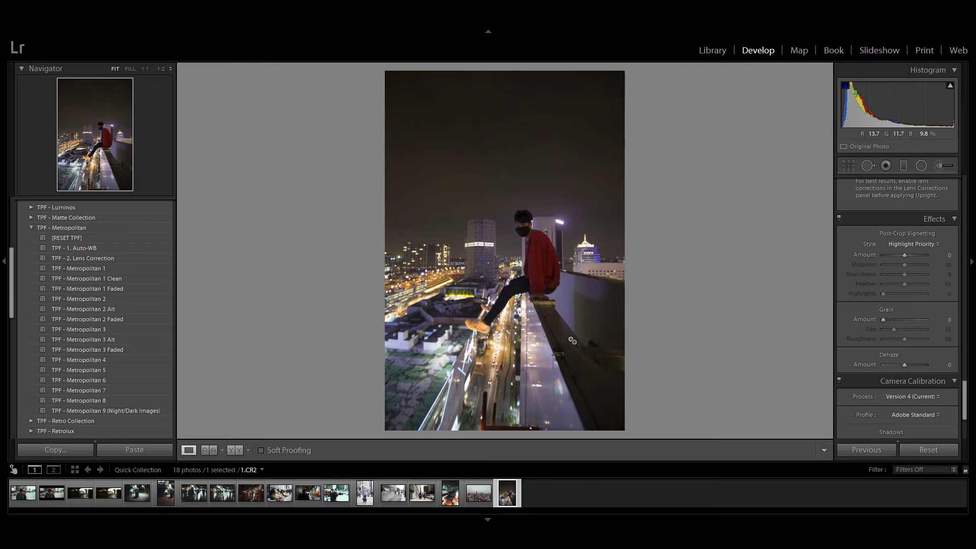
pyautogui.click(94, 250)
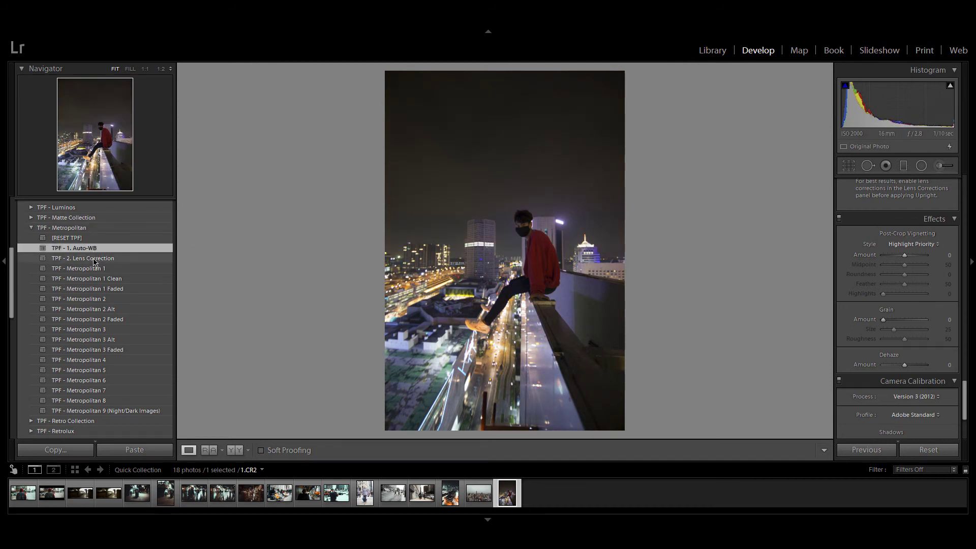
pyautogui.click(94, 258)
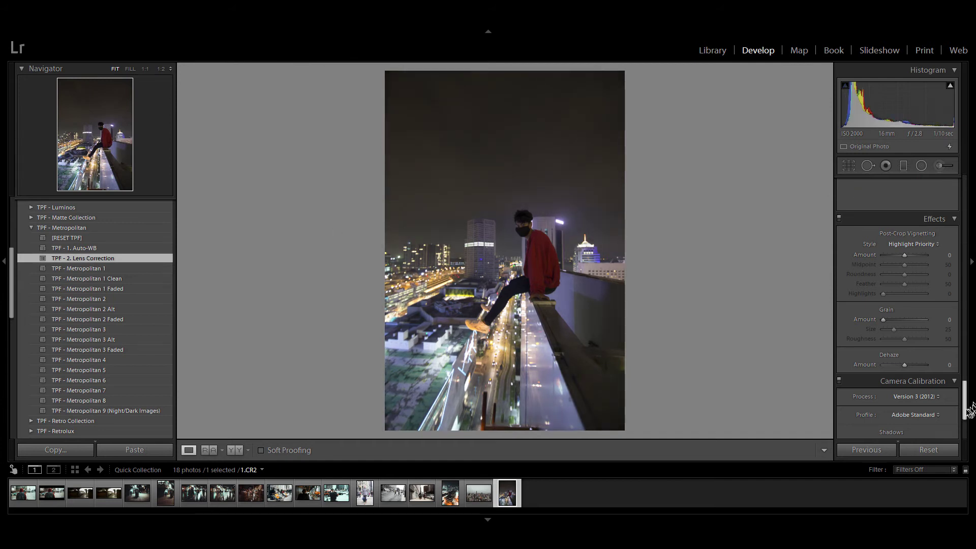
pyautogui.moveTo(971, 409); pyautogui.dragTo(966, 196)
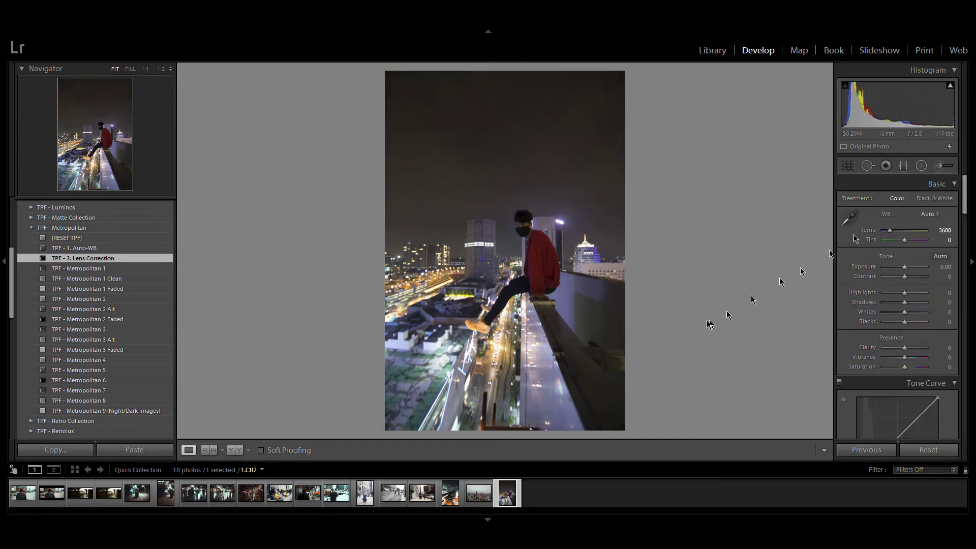
# Try Metropolitan 1, 2 and 2 Alt on the night photo, then apply Metropolitan 9 (Night/Dark Images)
pyautogui.click(122, 269)
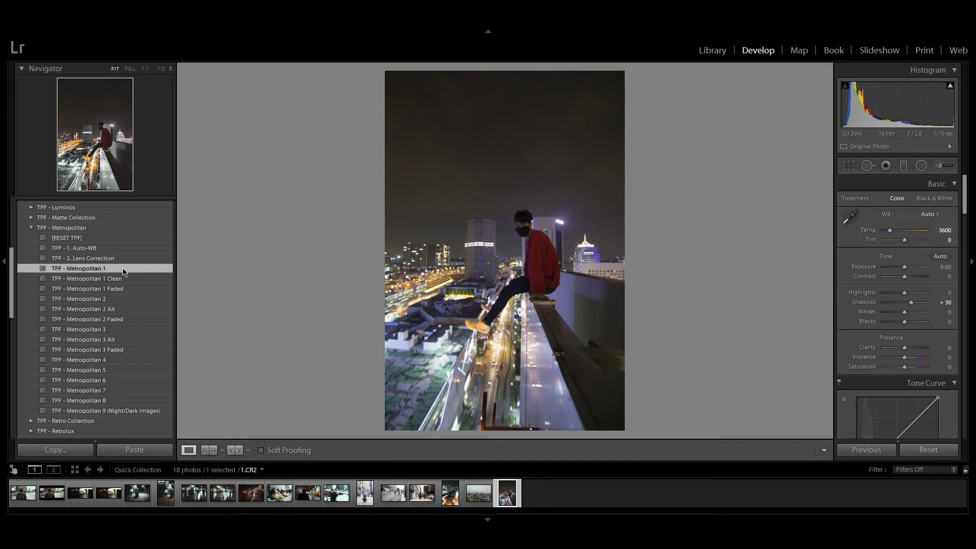
pyautogui.click(116, 298)
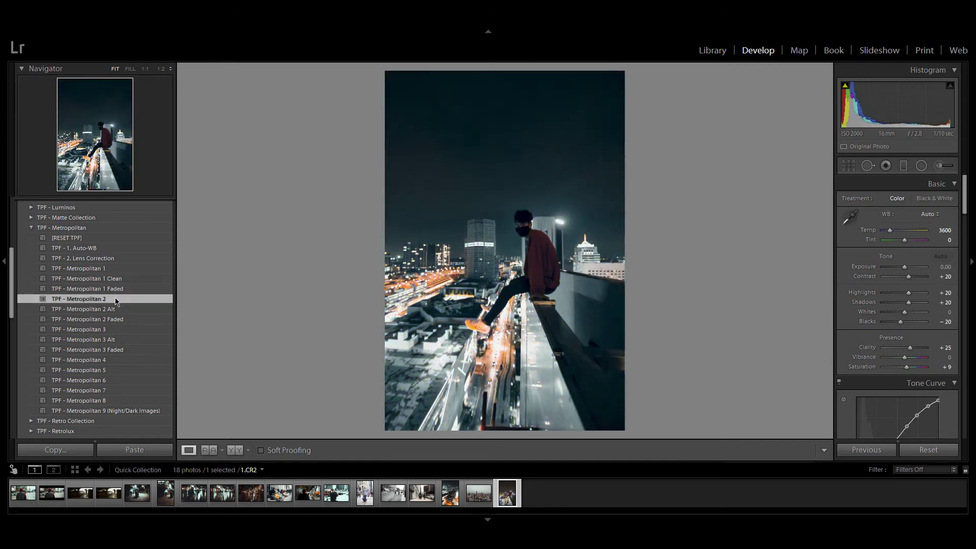
pyautogui.click(116, 309)
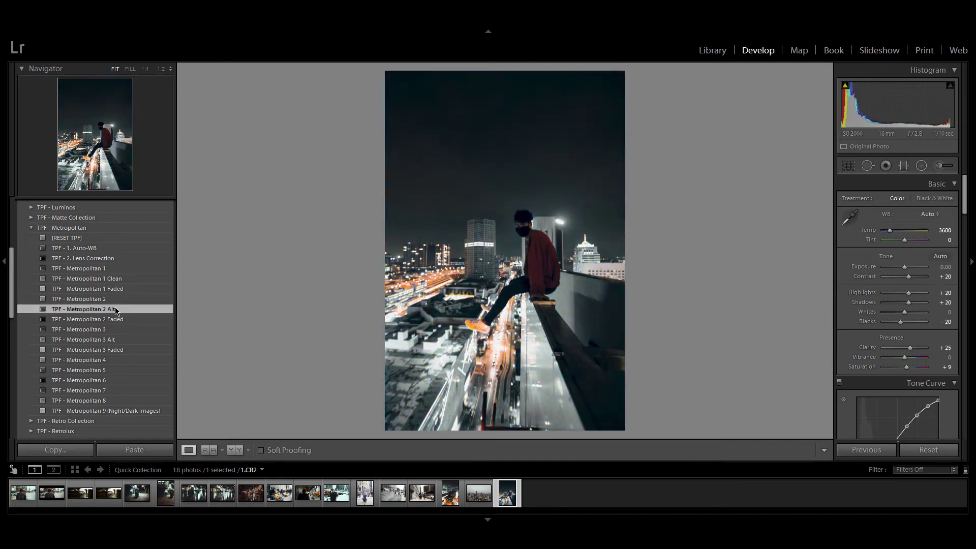
pyautogui.click(116, 410)
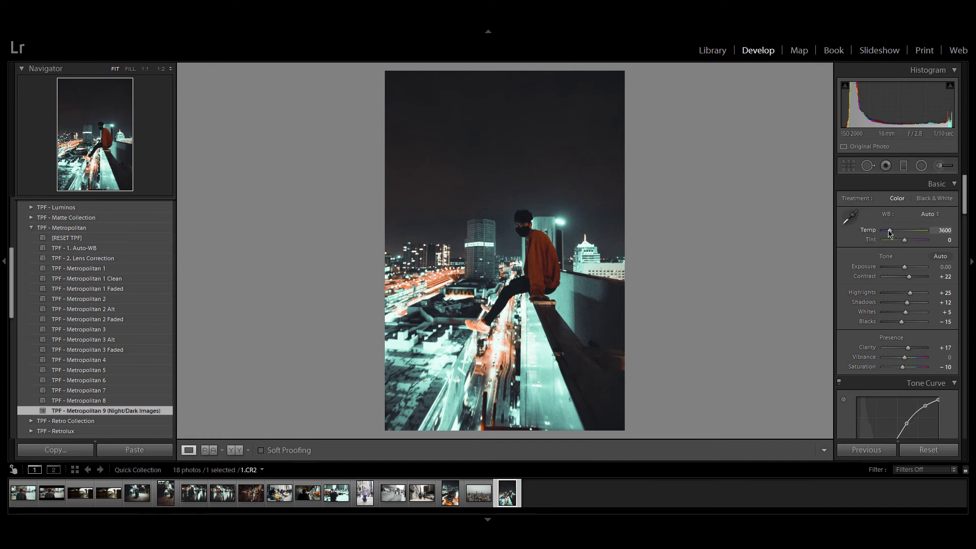
# Warm Temp to 4143, raise Contrast to +45, and crop in from the top-left around the seated figure
pyautogui.moveTo(889, 232); pyautogui.dragTo(893, 232)
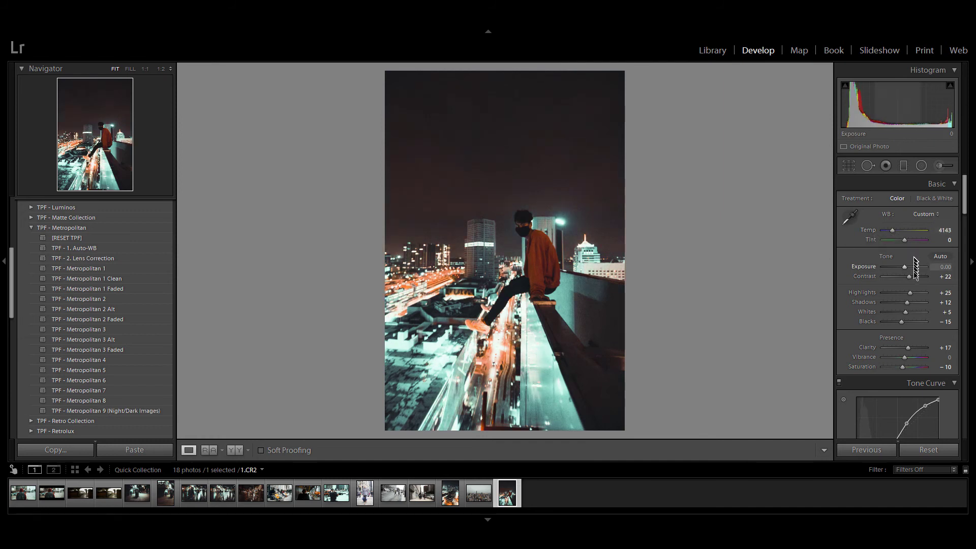
pyautogui.moveTo(913, 280); pyautogui.dragTo(916, 279)
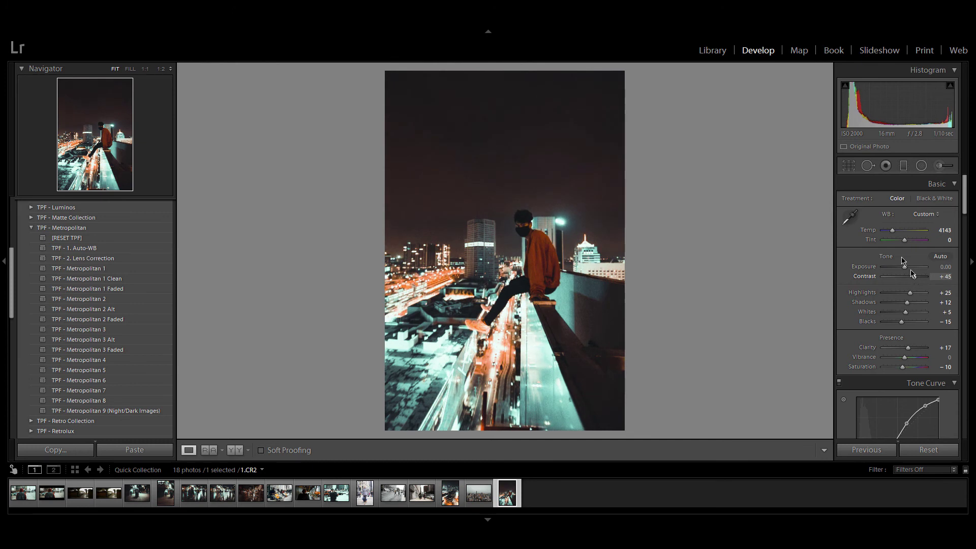
pyautogui.click(849, 166)
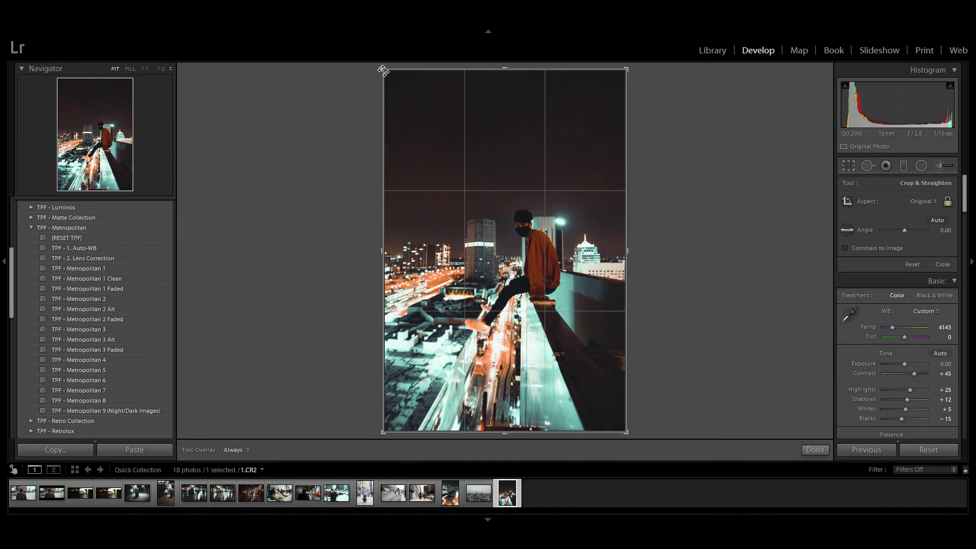
pyautogui.moveTo(387, 69); pyautogui.dragTo(399, 87)
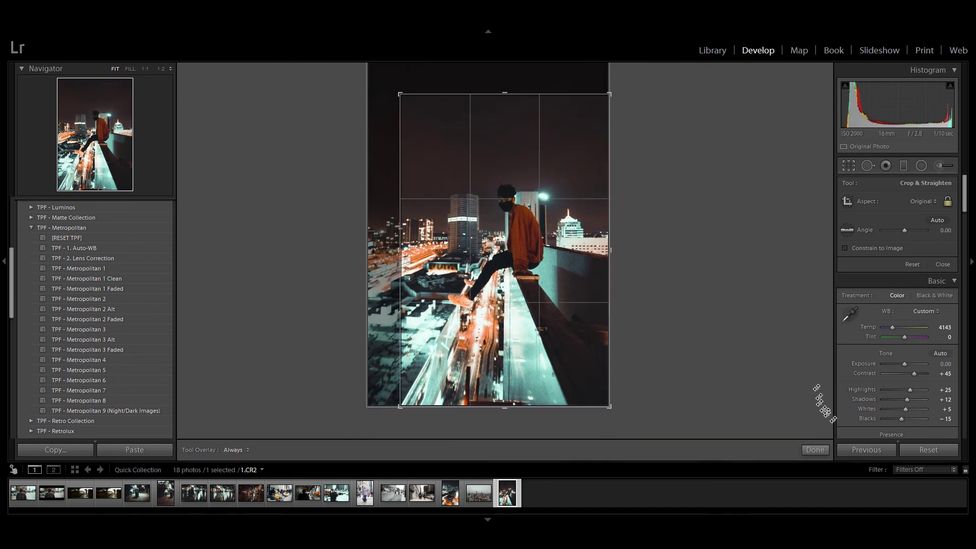
pyautogui.click(815, 450)
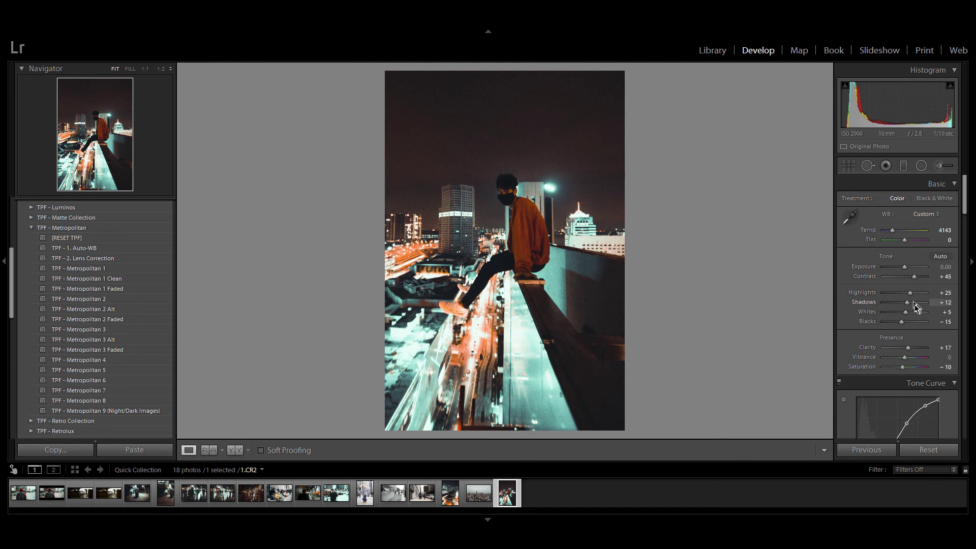